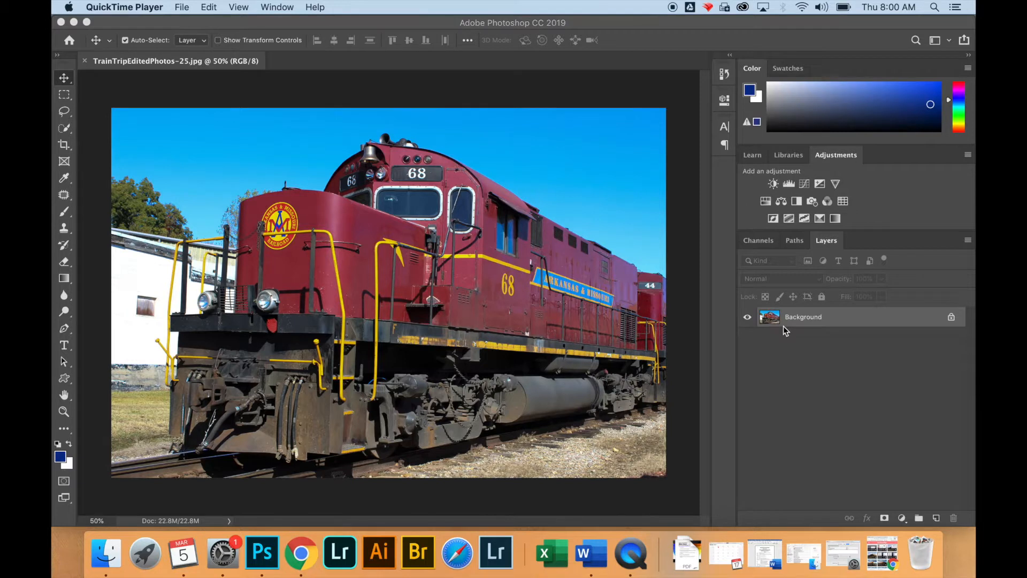
Step: Unlock the background layer and duplicate it as Layer 0 copy, leaving only the copy visible
left_click(952, 318)
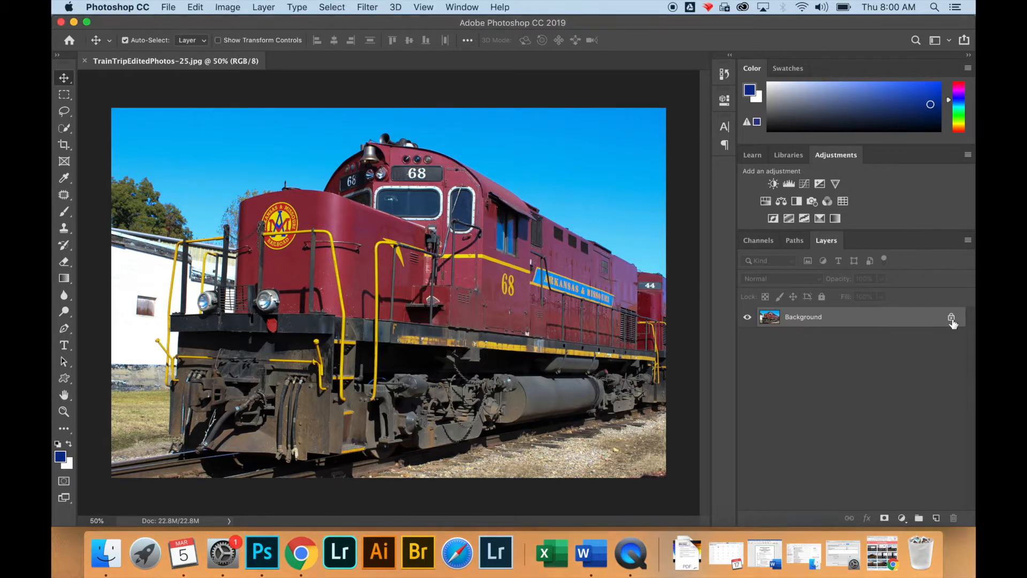
right_click(926, 319)
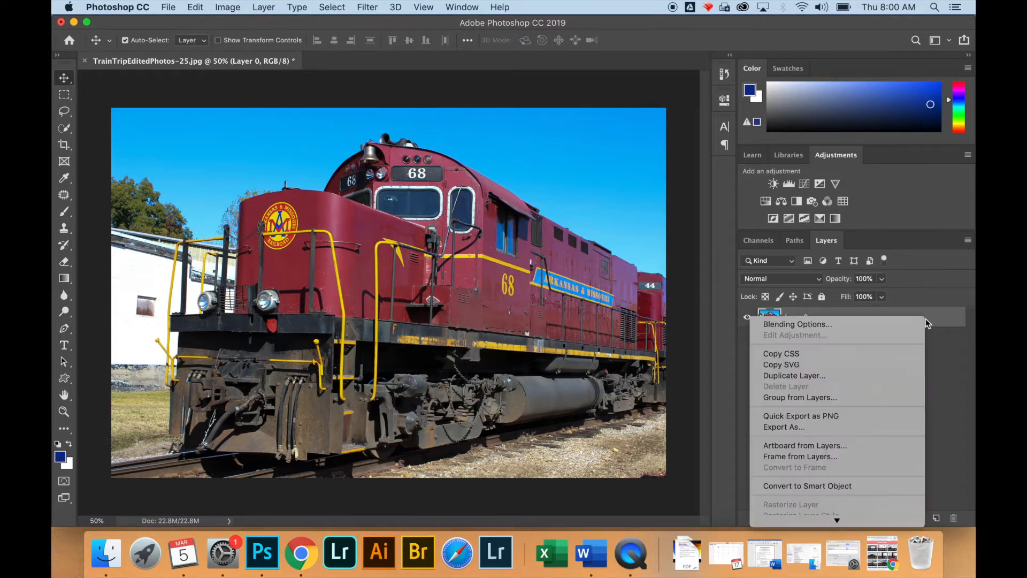
left_click(903, 377)
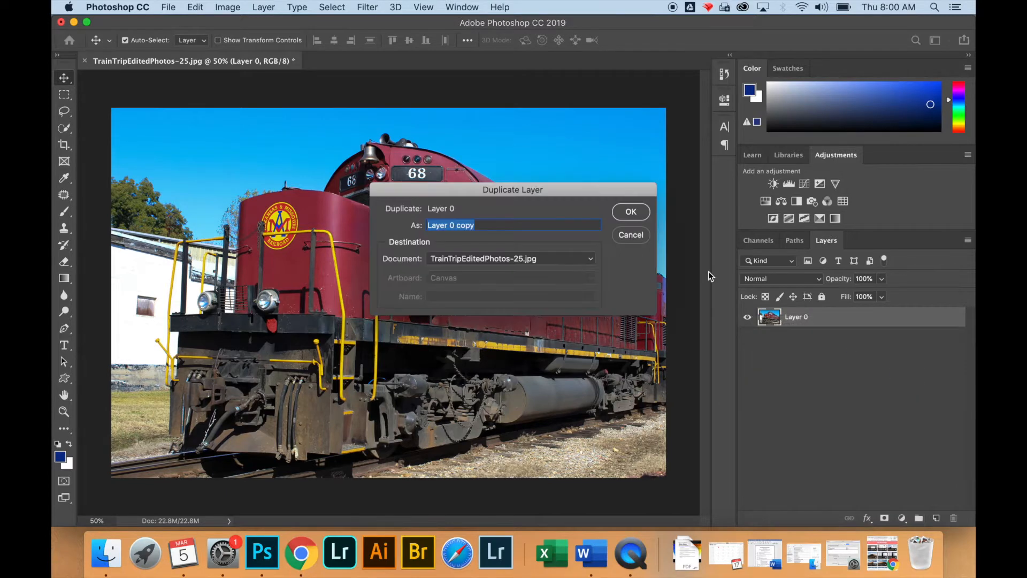
left_click(634, 213)
left_click(747, 337)
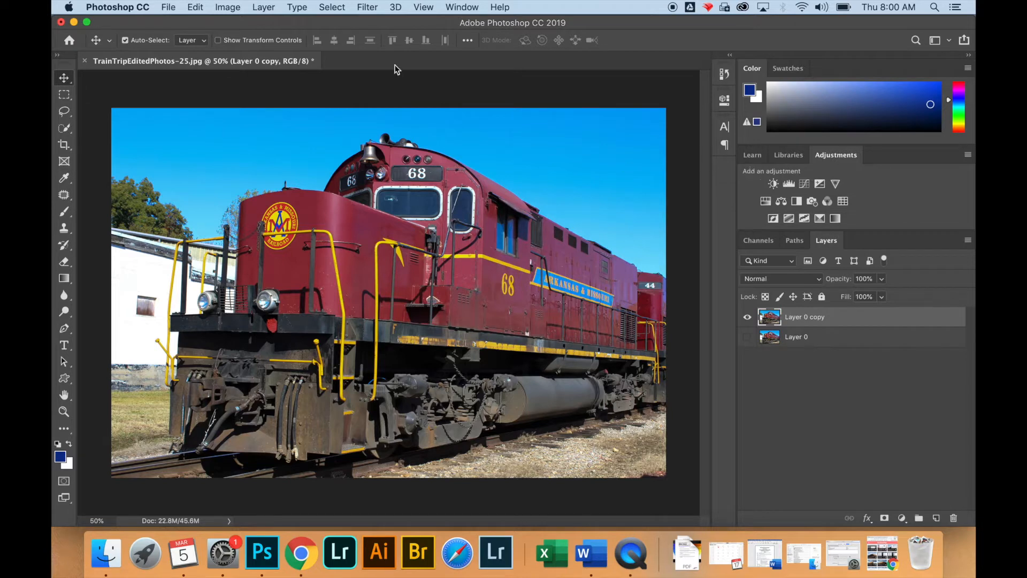
Step: Hide the Adjustments panel and show it again
left_click(463, 7)
left_click(463, 7)
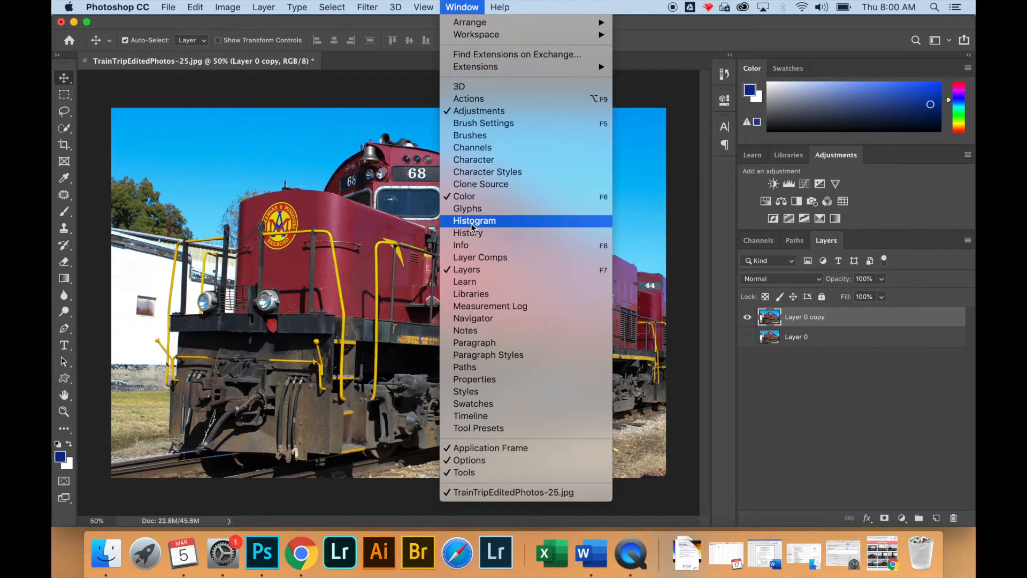
left_click(494, 112)
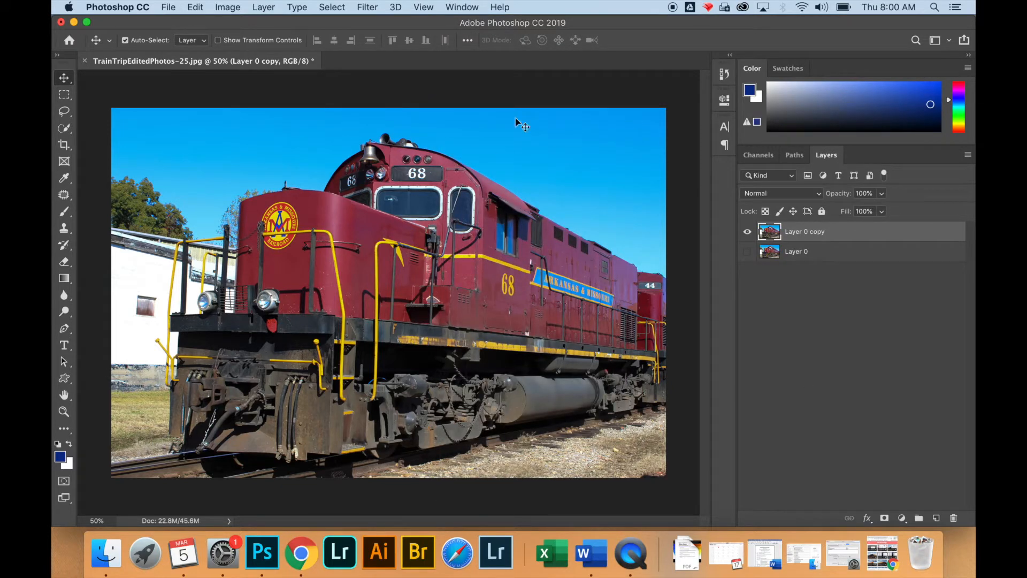
left_click(462, 8)
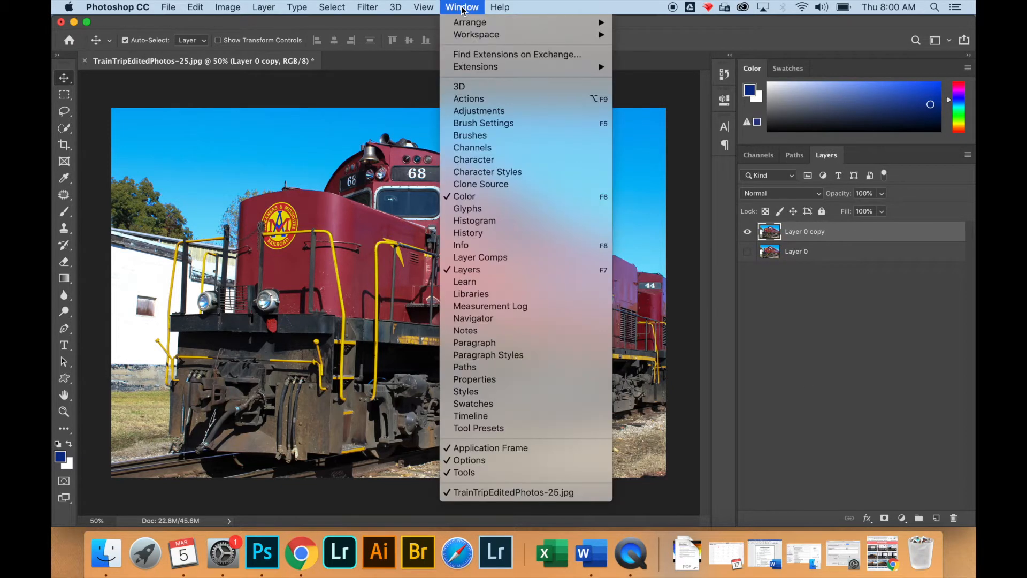
left_click(488, 110)
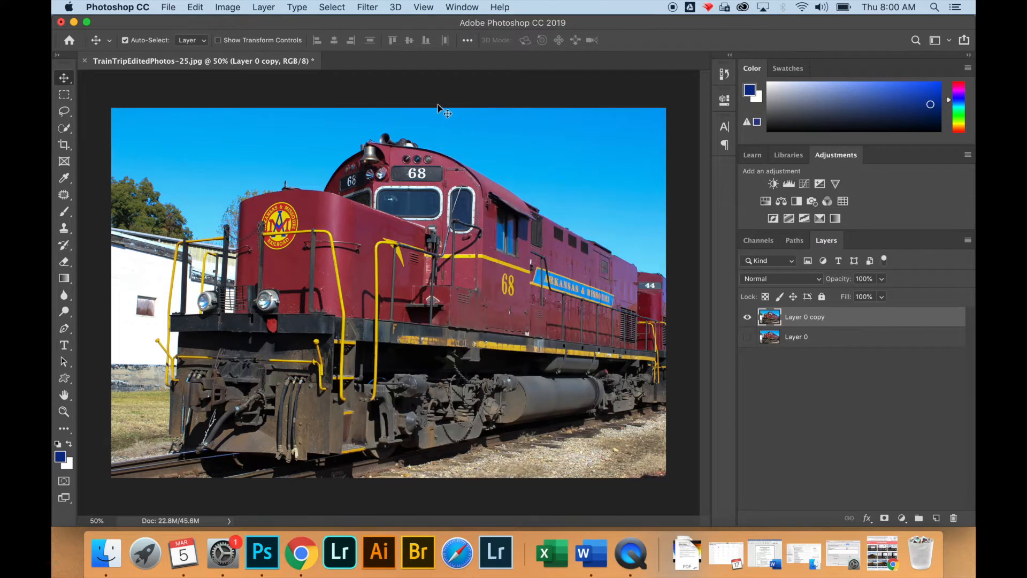
Step: Add a Black & White adjustment layer named Black & White 1 above Layer 0 copy
left_click(257, 8)
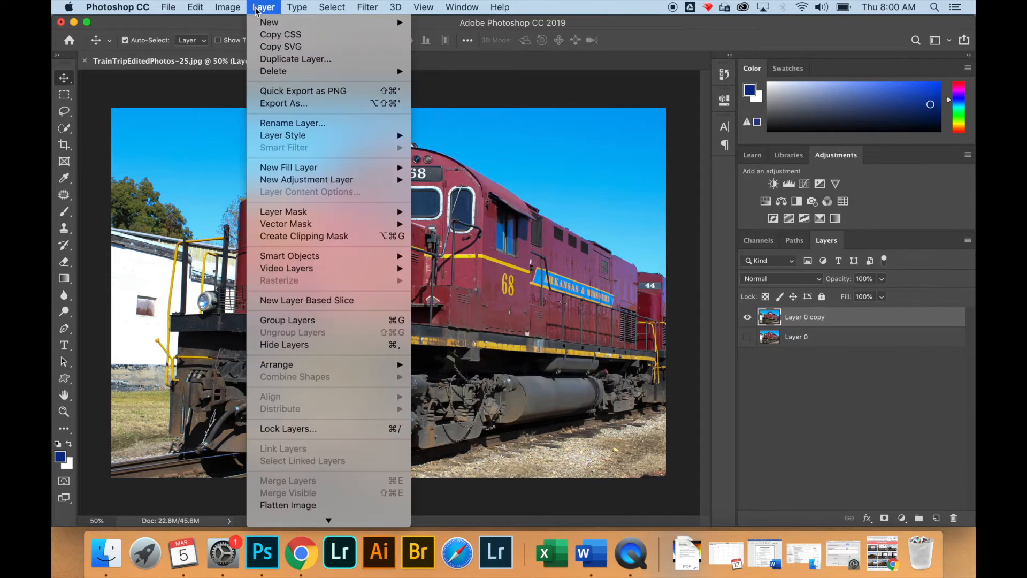
mouse_move(284, 179)
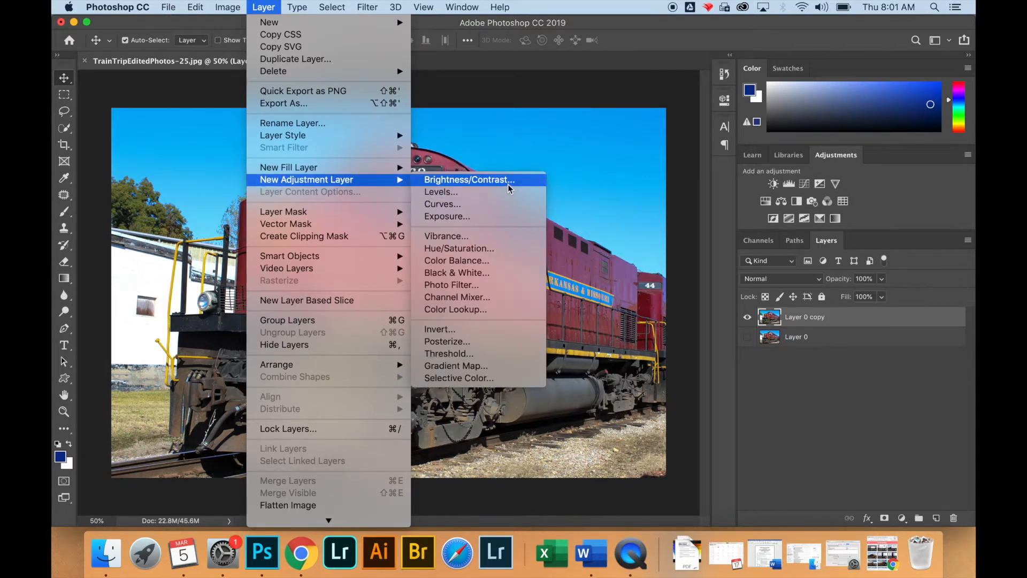
left_click(503, 273)
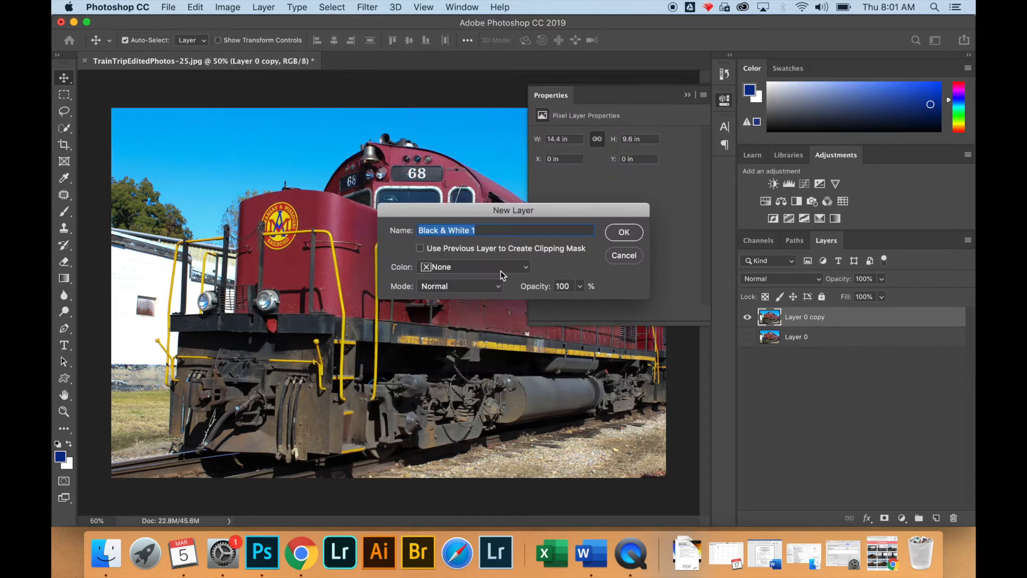
left_click(618, 234)
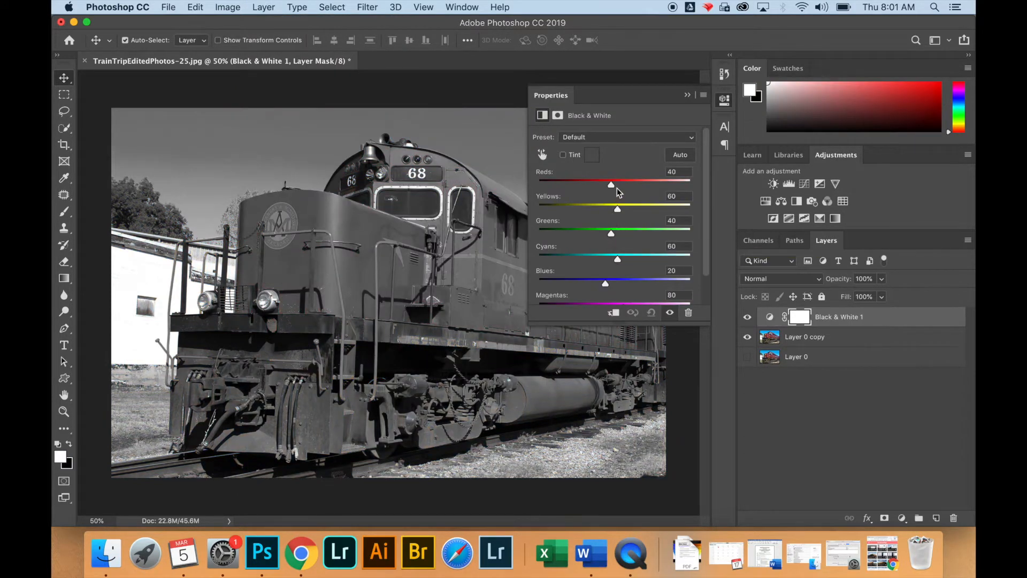
Step: Set the Black & White adjustment to Reds 29, Greens 42, Cyans 220 and Blues -3
mouse_move(612, 185)
left_mouse_down()
mouse_move(572, 182)
mouse_move(648, 182)
mouse_move(608, 183)
left_mouse_up()
left_click_drag(611, 234, 667, 261)
mouse_move(607, 286)
left_mouse_down()
mouse_move(574, 286)
mouse_move(626, 289)
mouse_move(599, 292)
left_mouse_up()
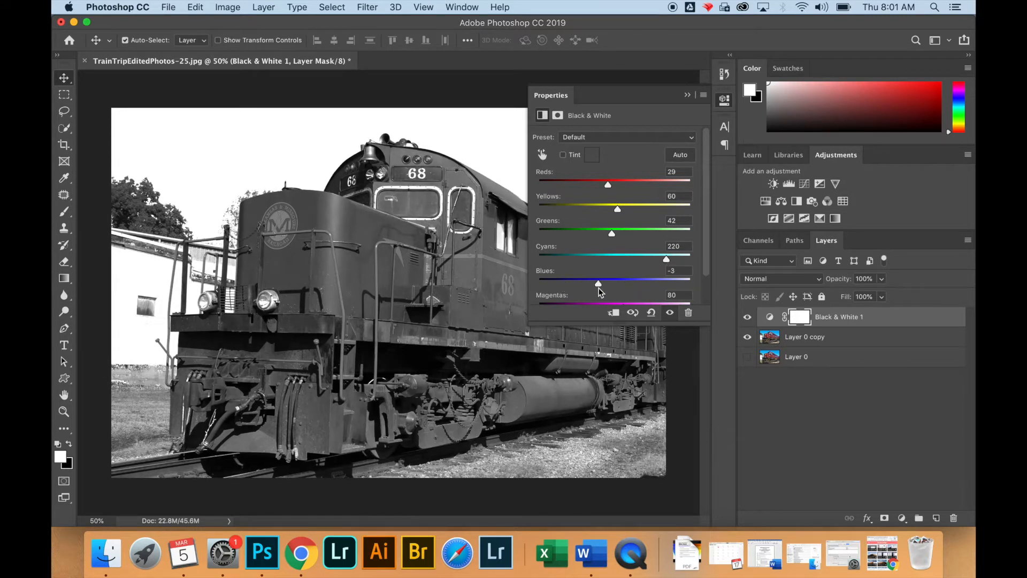
Step: Dock the floating Properties panel below the Adjustments panel and enlarge it to show all the color sliders
left_click(704, 97)
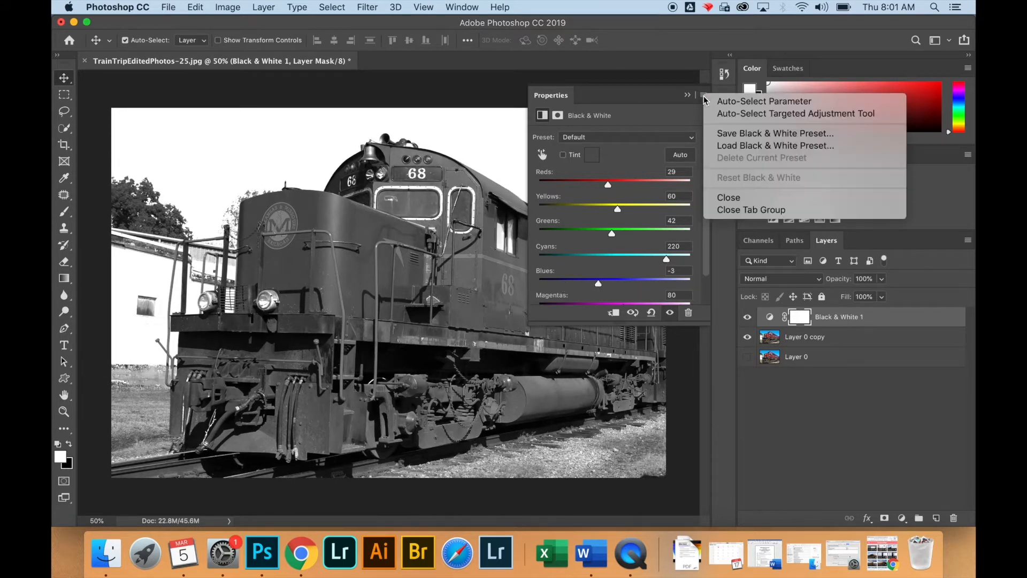
left_click(648, 98)
left_click_drag(644, 96, 861, 214)
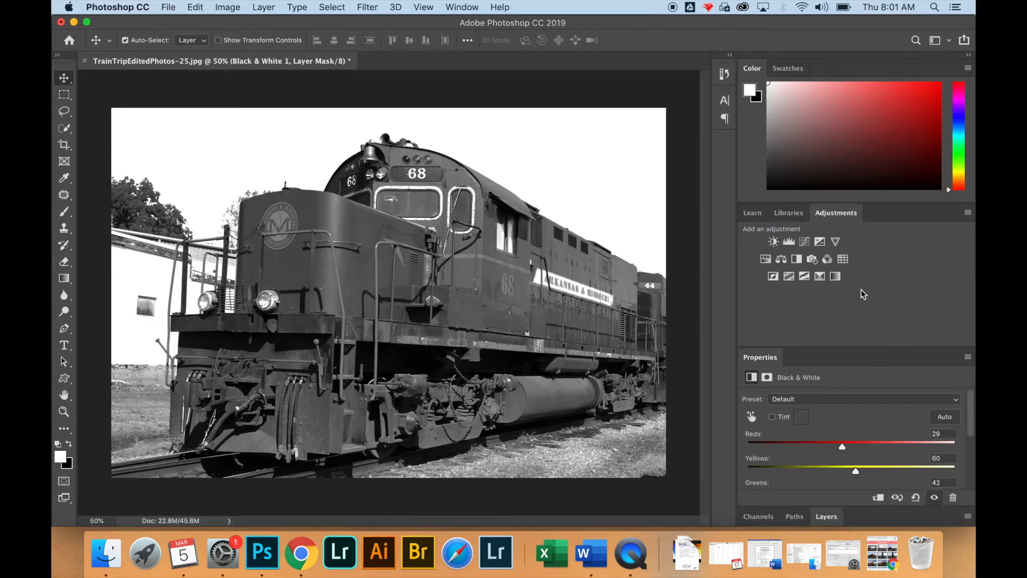
left_click_drag(821, 348, 827, 223)
Step: Set the Black & White adjustment to Reds 89, Yellows 186, Greens 300, Cyans 163, Blues -21 and Magentas -13
left_click_drag(864, 452, 823, 428)
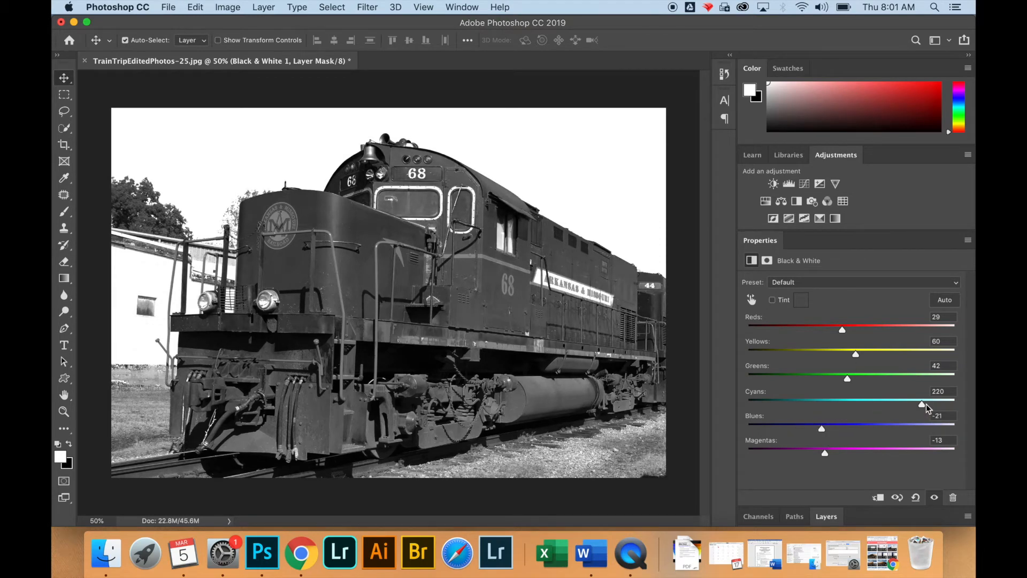
left_click_drag(923, 404, 899, 404)
left_click_drag(847, 380, 961, 376)
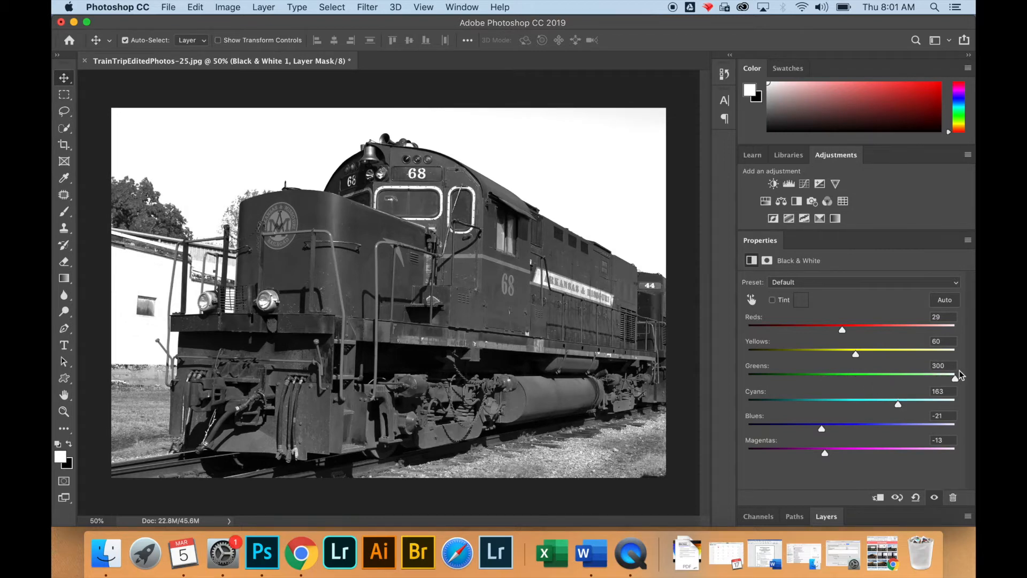
left_click_drag(856, 353, 908, 356)
left_click_drag(844, 332, 869, 331)
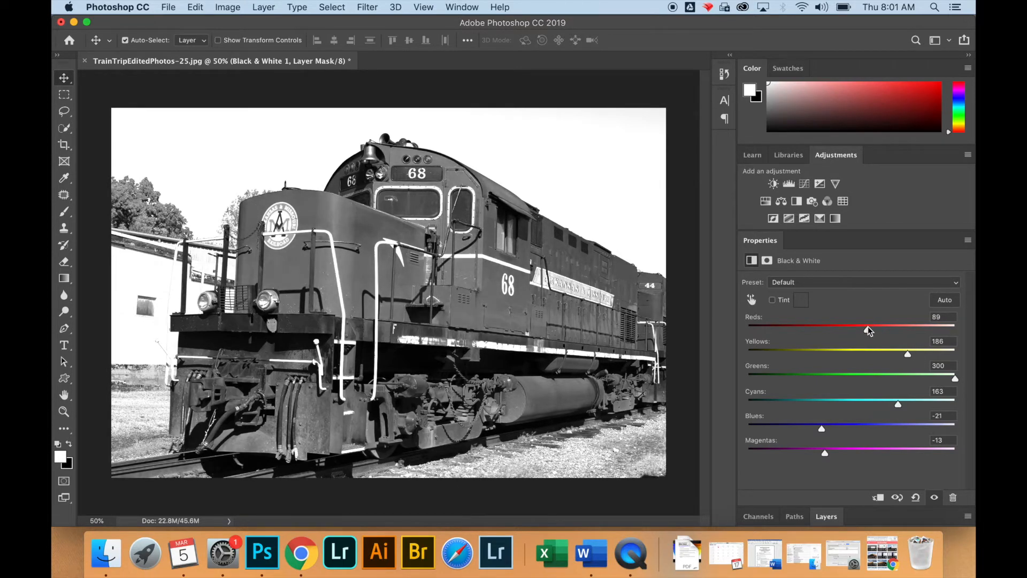
Step: Compare the photo with and without the Black & White 1 layer and preview it at reduced opacity
left_click(827, 517)
left_click_drag(846, 375, 851, 262)
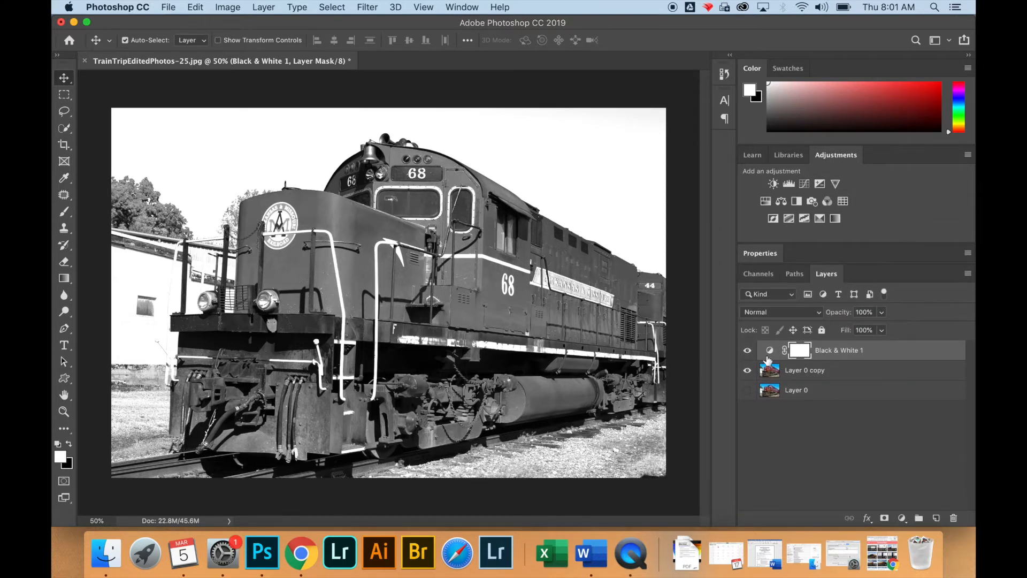
left_click(748, 351)
left_click(748, 351)
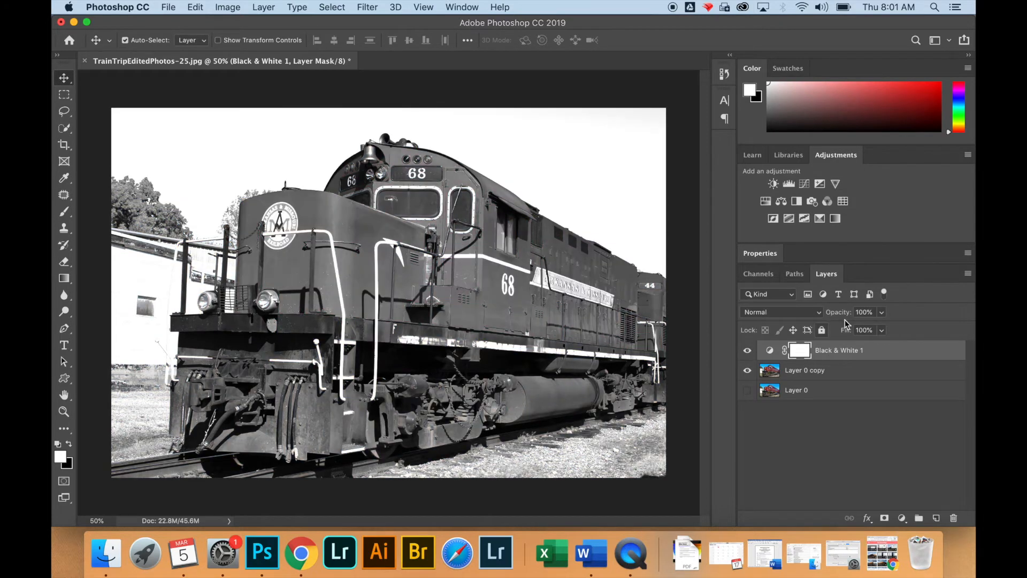
left_click(881, 313)
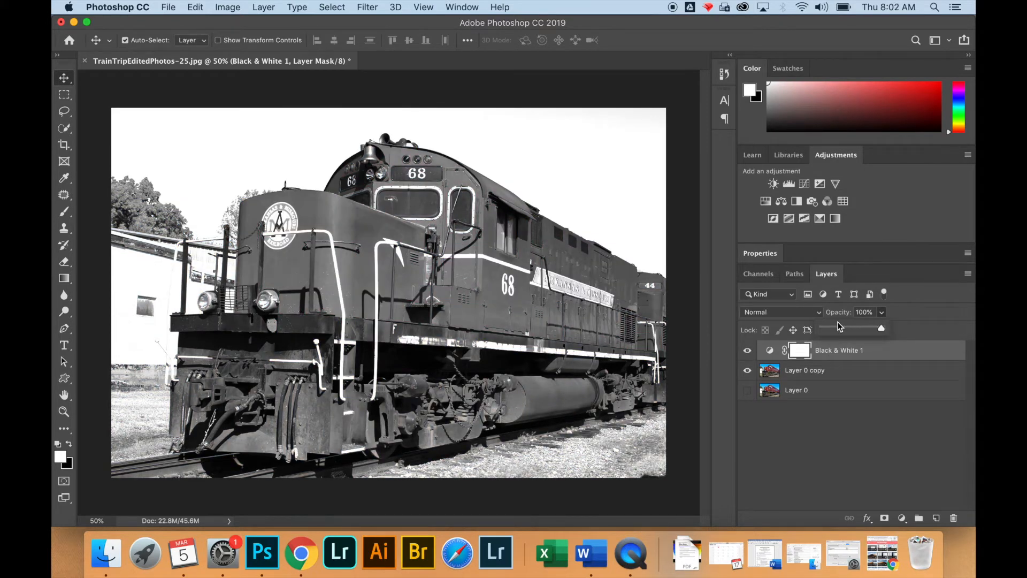
left_click_drag(843, 327, 910, 327)
Step: Add an Exposure adjustment layer named Exposure 1 above the Black & White layer
left_click(273, 8)
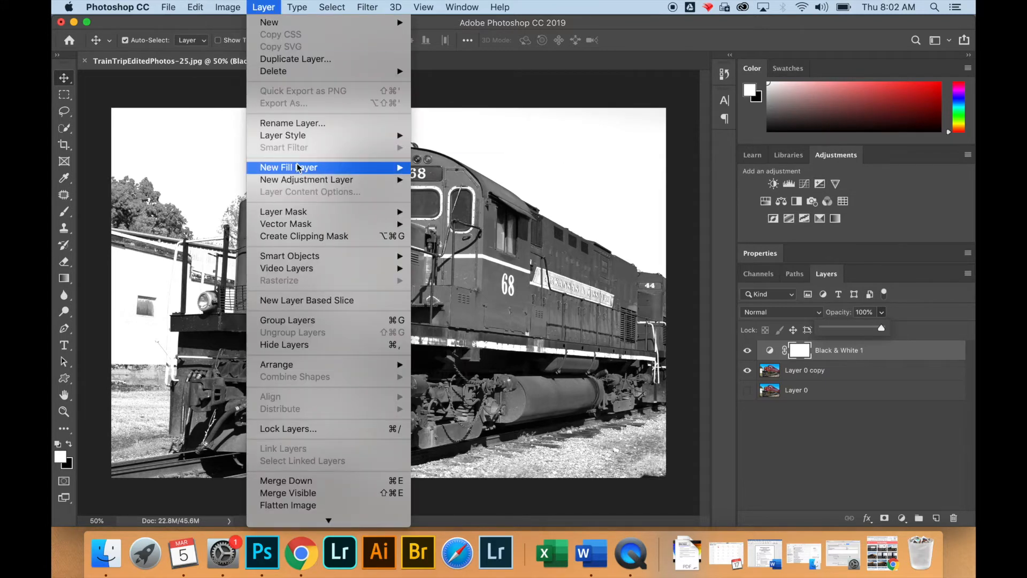
mouse_move(352, 180)
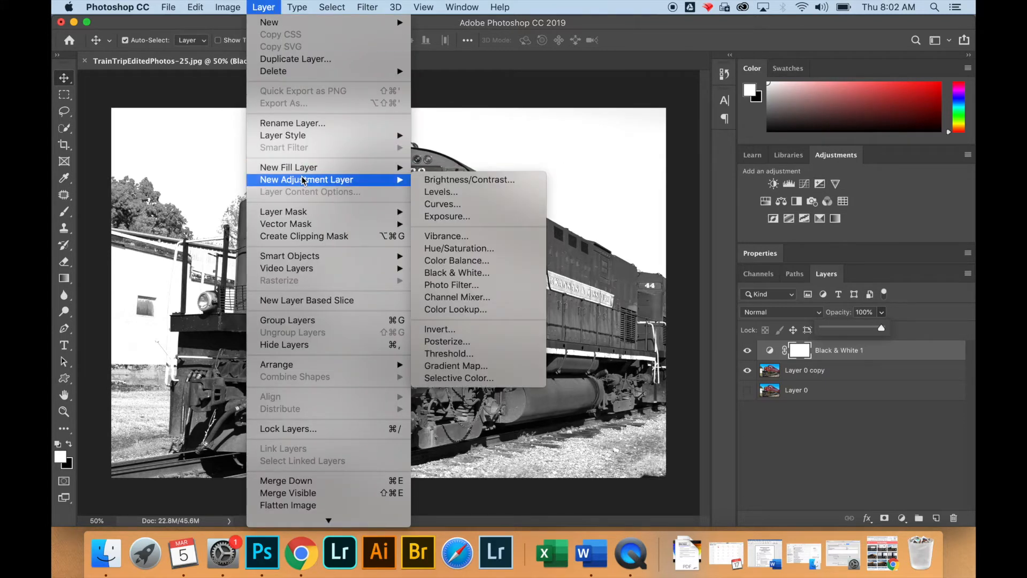
left_click(521, 219)
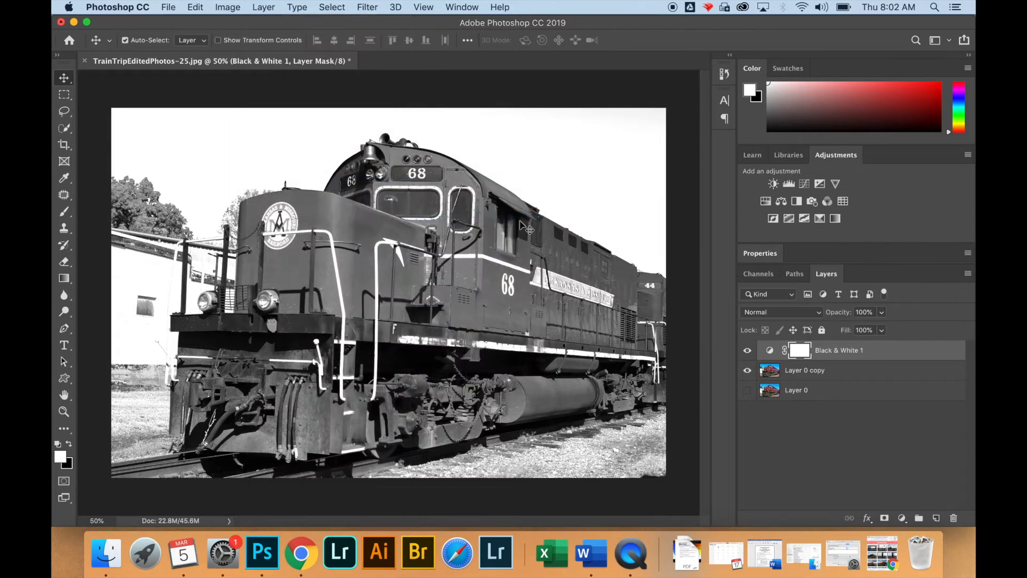
left_click(622, 232)
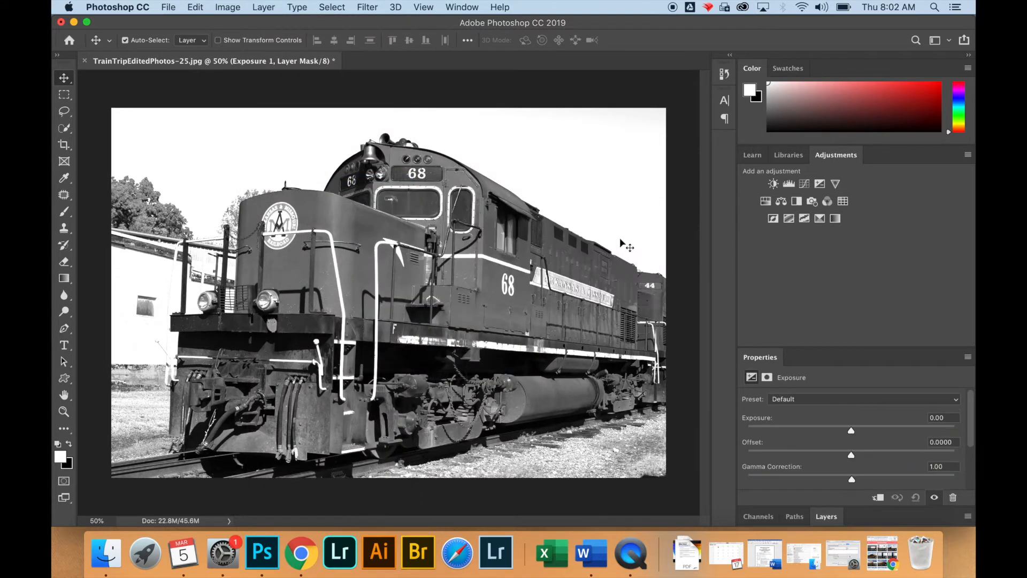
Step: Set the Exposure adjustment to exposure +1.15, offset -0.0463 and gamma correction 1.14
left_click_drag(839, 347, 841, 220)
left_click_drag(850, 314, 843, 362)
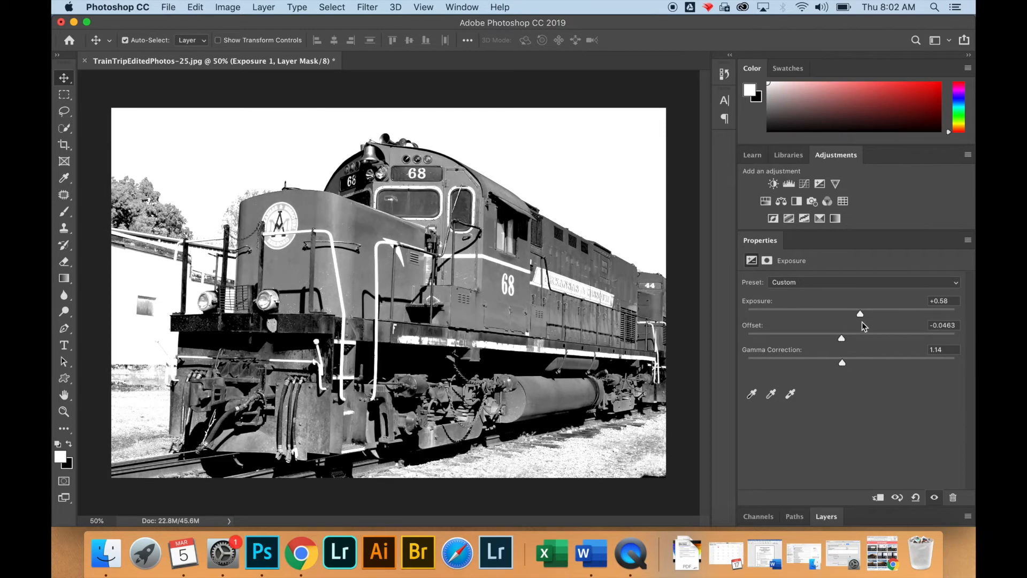
left_click_drag(861, 315, 910, 315)
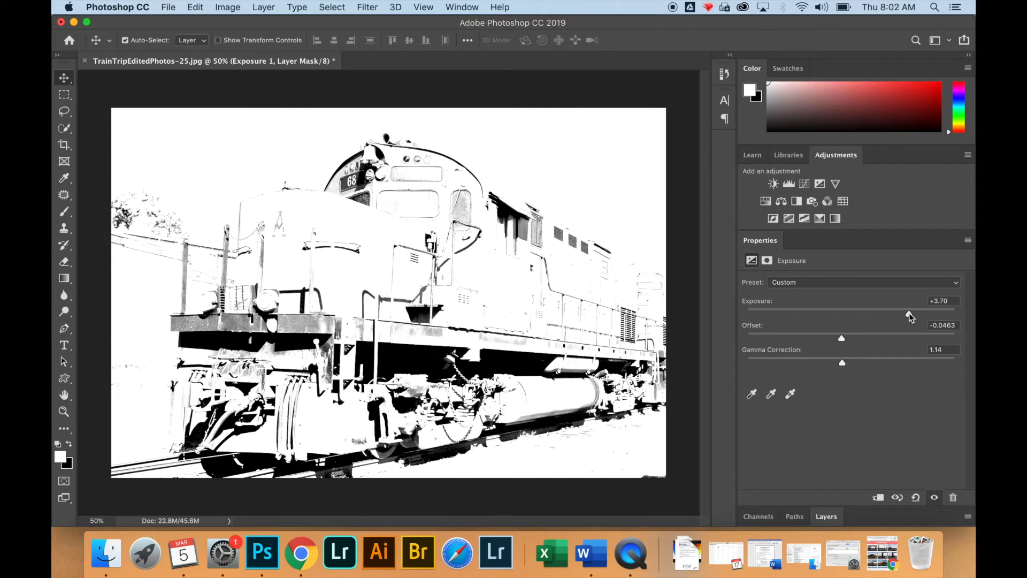
left_click_drag(909, 316, 872, 317)
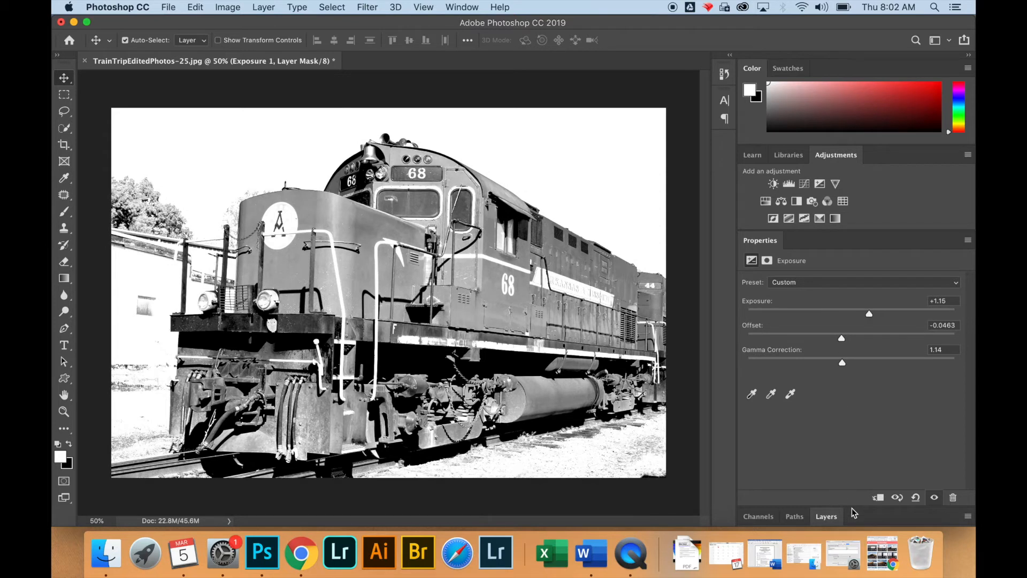
left_click(826, 516)
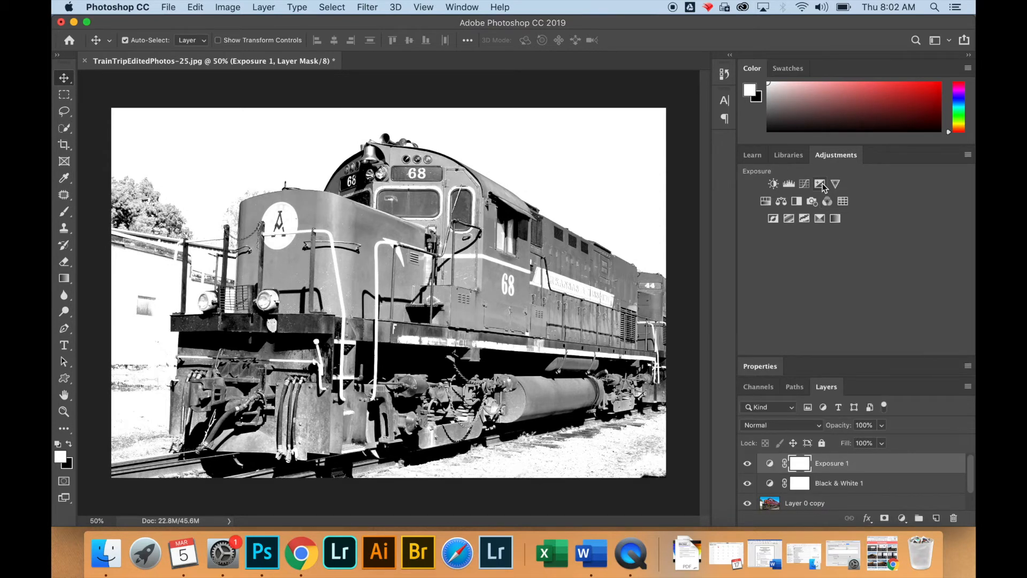
Step: Add a Brightness/Contrast adjustment layer named Brightness/Contrast 1 above the Exposure layer
left_click(270, 8)
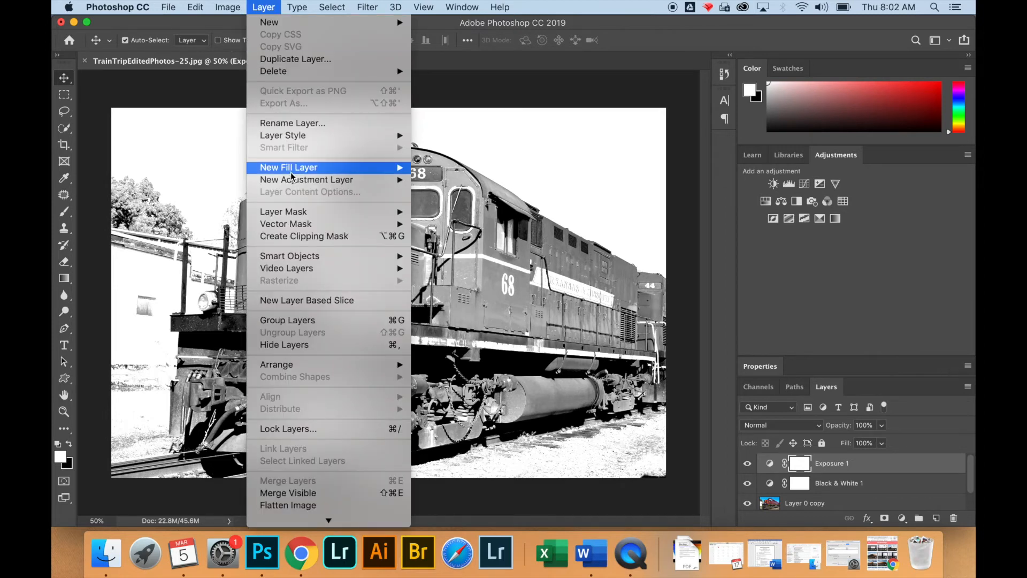
mouse_move(295, 188)
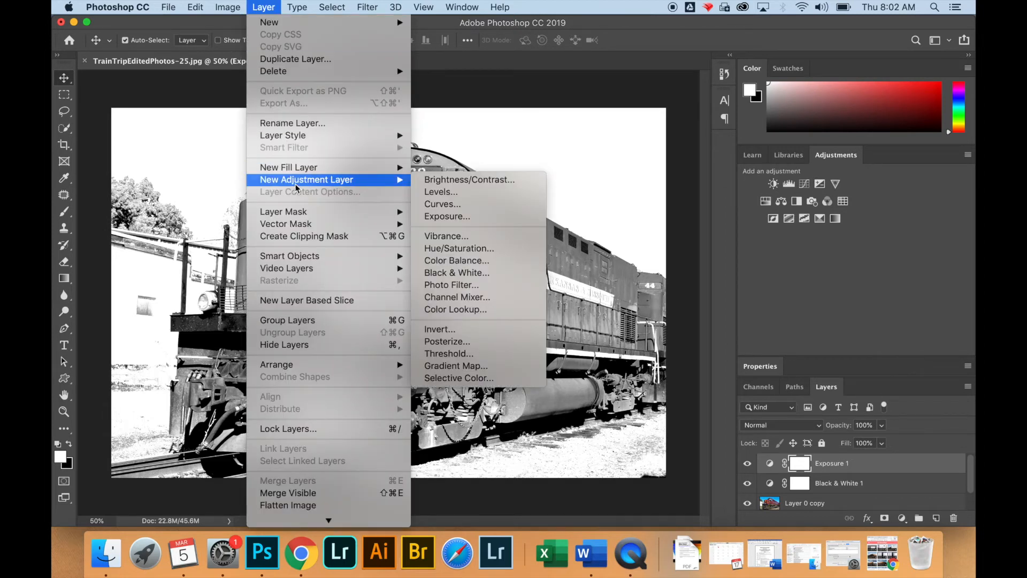
left_click(432, 181)
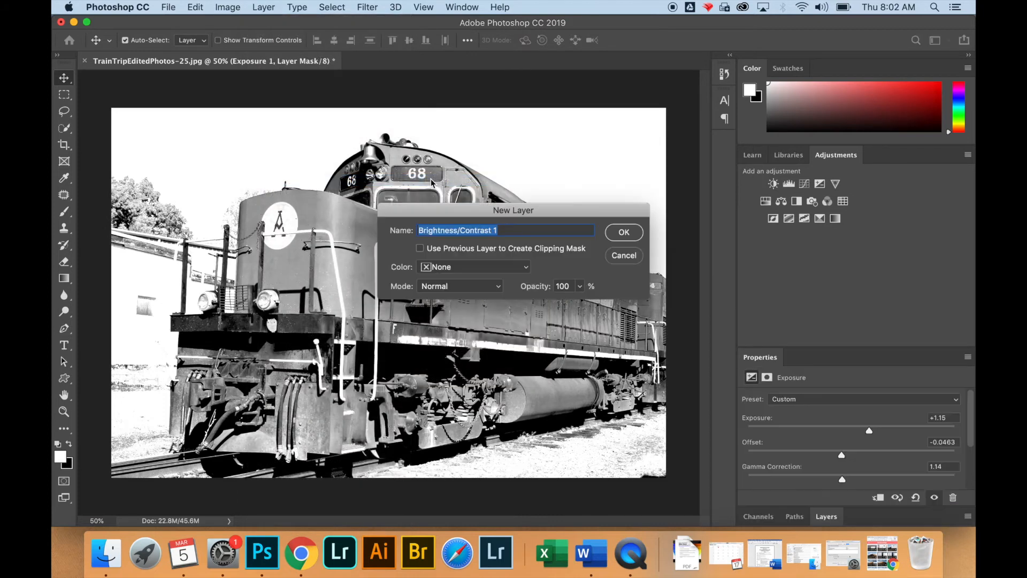
left_click(623, 236)
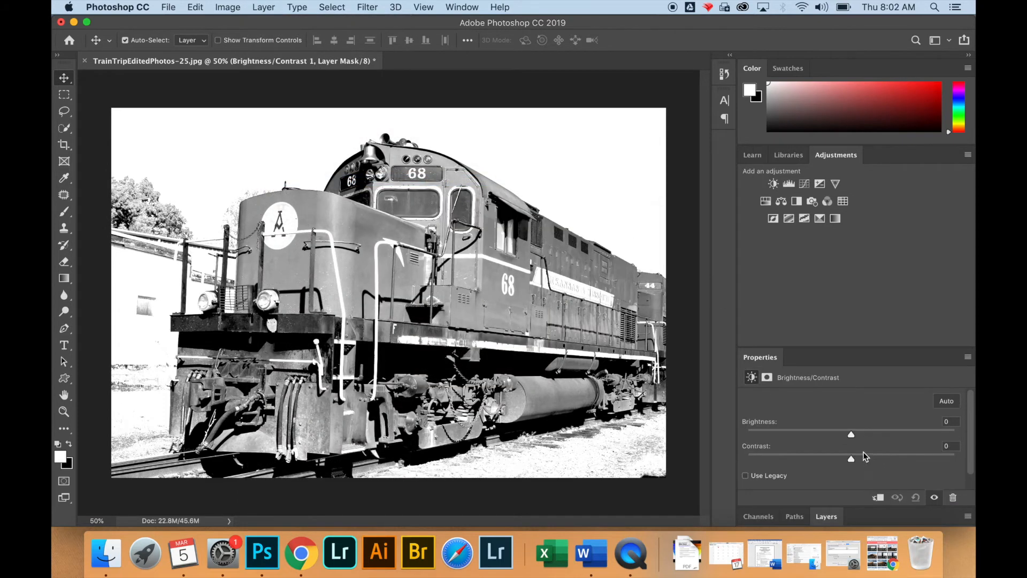
Step: Lower the brightness slightly in the Brightness/Contrast adjustment and enlarge the Layers panel to show the whole layer stack
mouse_move(853, 435)
left_mouse_down()
mouse_move(870, 435)
mouse_move(834, 435)
left_mouse_up()
left_click(826, 516)
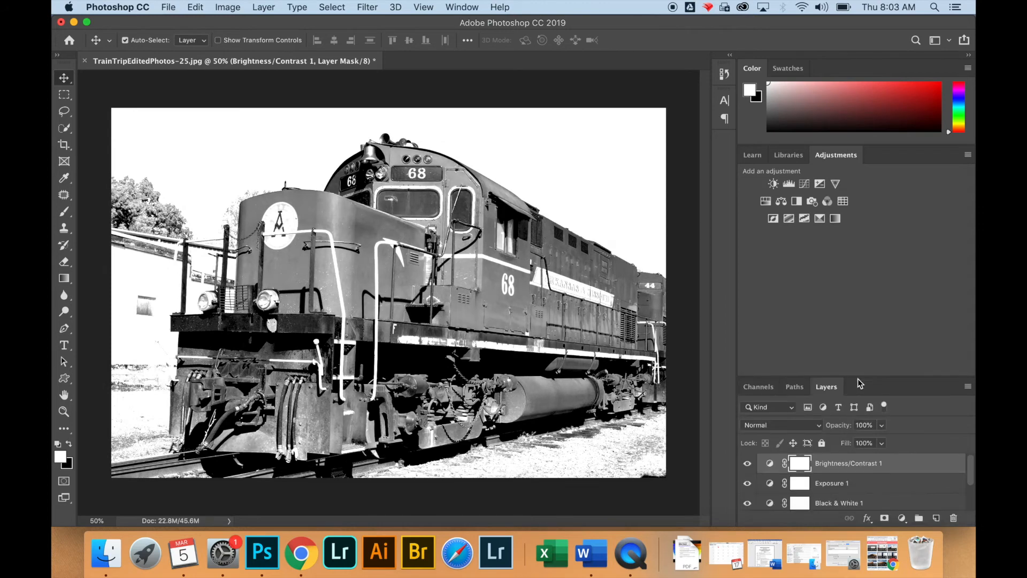
left_click_drag(855, 375, 854, 249)
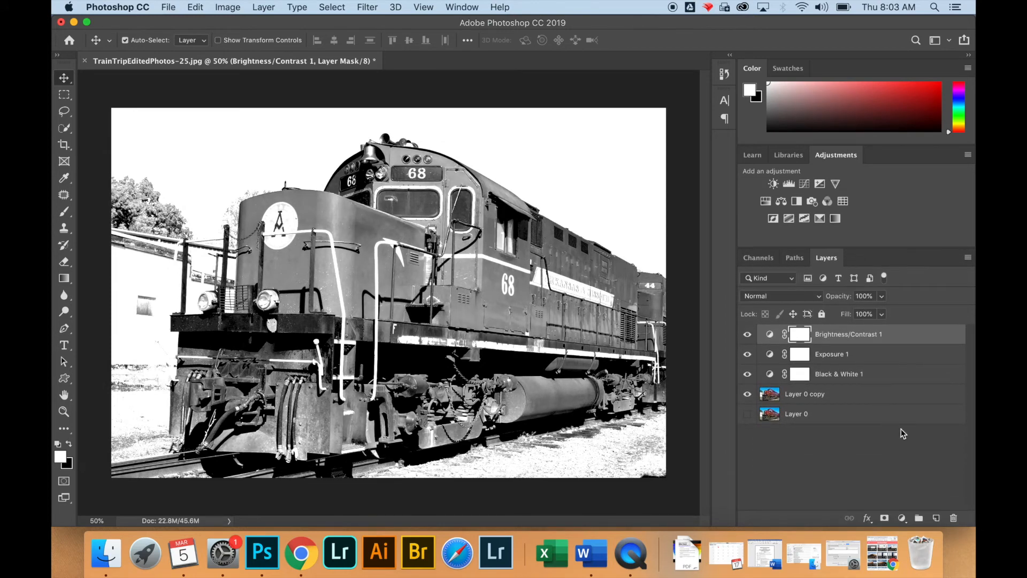
Step: Add an empty layer above Brightness/Contrast 1 and ready the Brush Tool with white as the foreground color
left_click(936, 518)
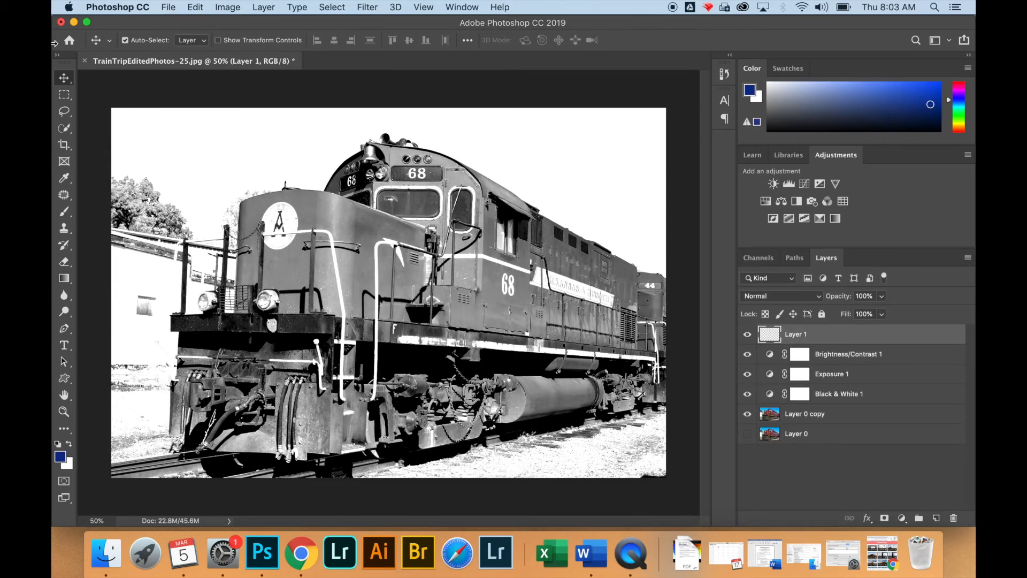
left_click(68, 444)
left_click(65, 127)
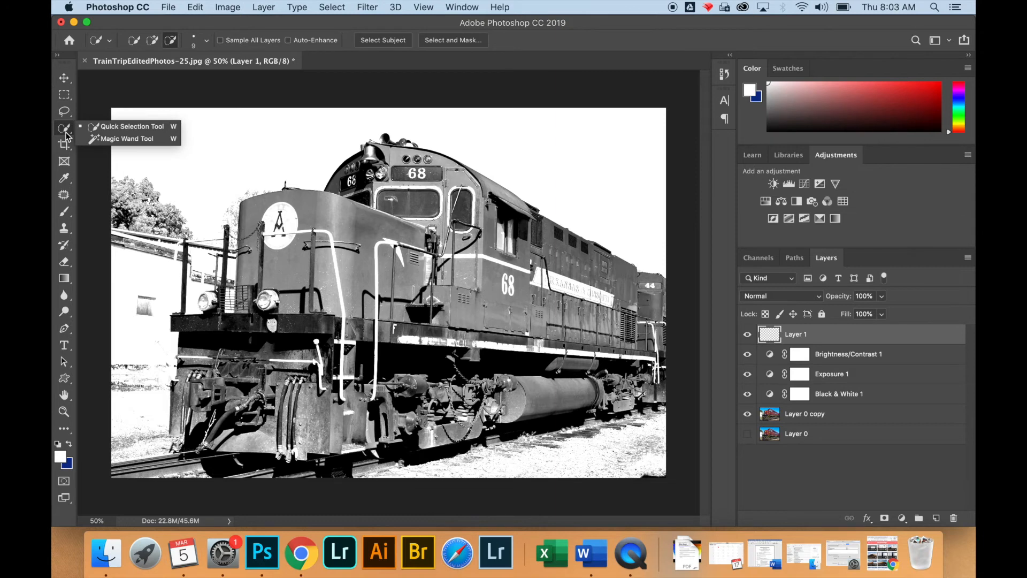
left_click(66, 213)
left_click(66, 213)
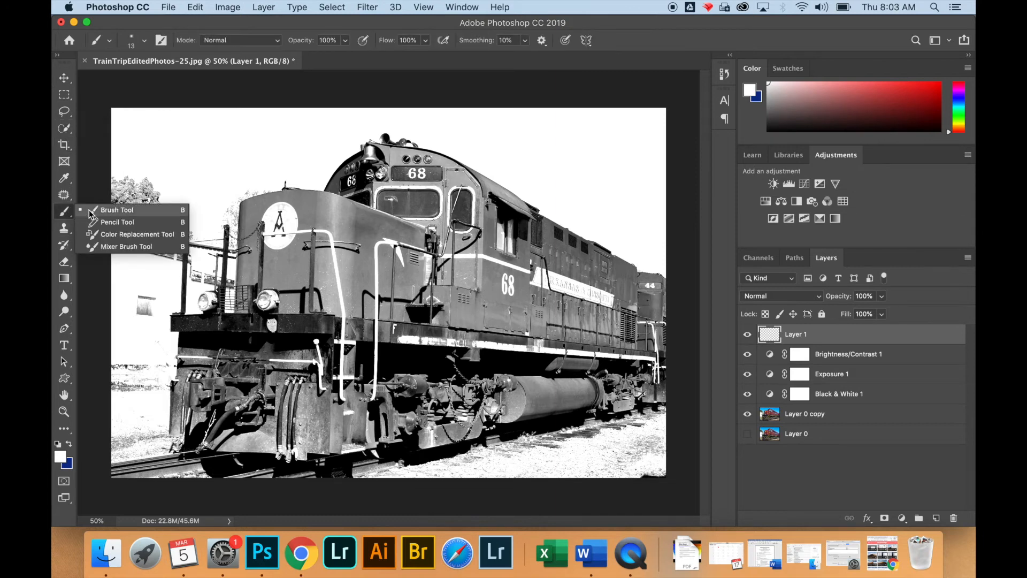
left_click(88, 210)
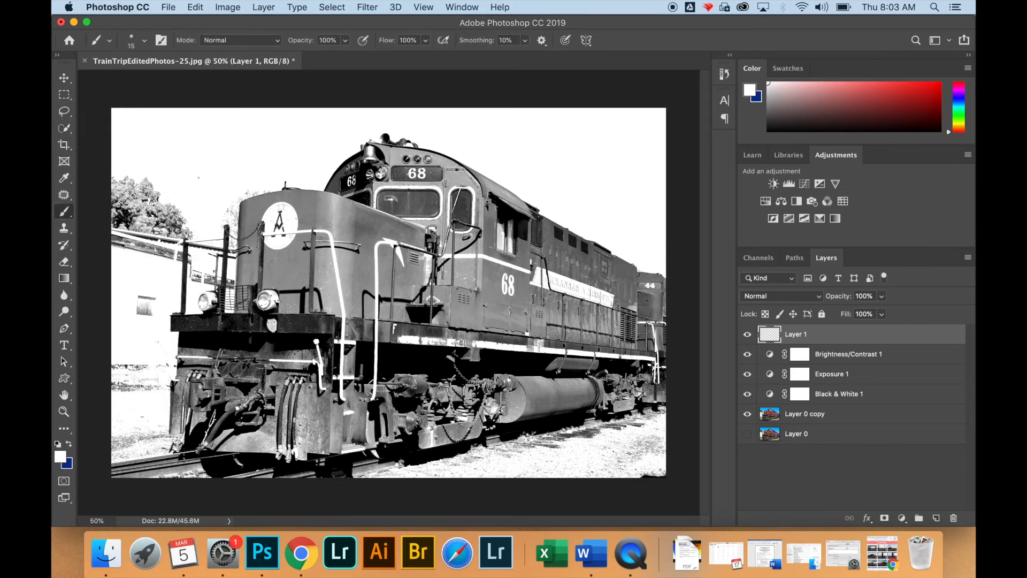
Step: Enlarge the brush considerably and paint white over the trees and building in the background in front of the train
key("bracketright")
key("bracketright")
key("bracketright")
key("bracketright")
key("bracketright")
key("bracketright")
key("bracketright")
key("bracketright")
key("bracketright")
key("bracketright")
key("bracketright")
key("bracketright")
key("bracketright")
key("bracketright")
mouse_move(142, 177)
left_mouse_down()
mouse_move(120, 210)
mouse_move(135, 184)
mouse_move(135, 193)
mouse_move(148, 180)
mouse_move(174, 188)
mouse_move(153, 212)
mouse_move(130, 296)
mouse_move(130, 188)
mouse_move(140, 216)
mouse_move(159, 210)
mouse_move(120, 421)
mouse_move(142, 361)
left_mouse_up()
Step: Reduce the brush size and paint out the remaining background close to the train's nose and front railing in white
key("bracketleft")
key("bracketleft")
key("bracketleft")
key("bracketleft")
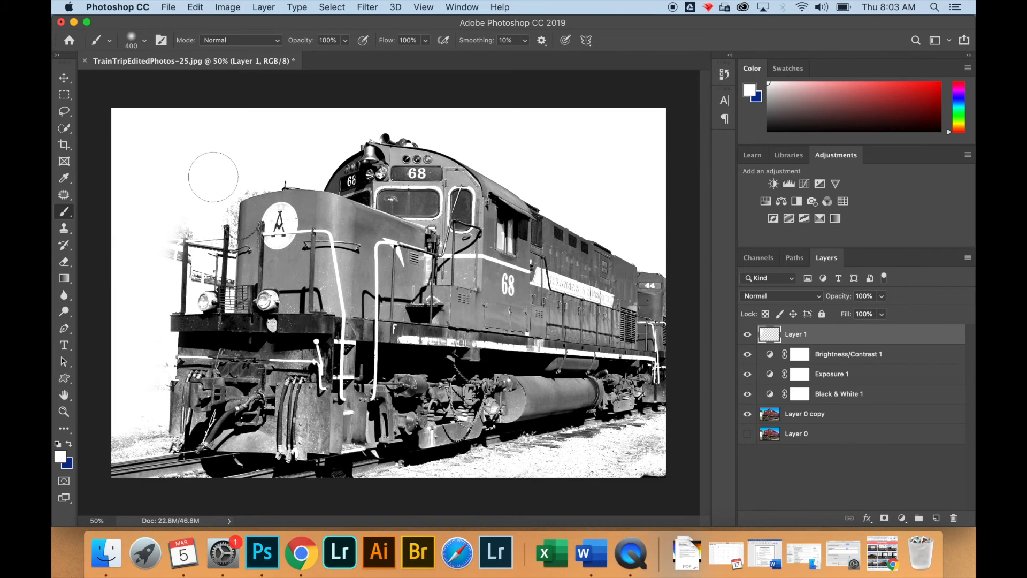
key("bracketleft")
key("bracketleft")
key("bracketleft")
mouse_move(257, 182)
left_mouse_down()
mouse_move(224, 215)
mouse_move(171, 244)
mouse_move(175, 270)
mouse_move(202, 235)
mouse_move(195, 285)
mouse_move(208, 239)
mouse_move(218, 275)
mouse_move(221, 235)
left_mouse_up()
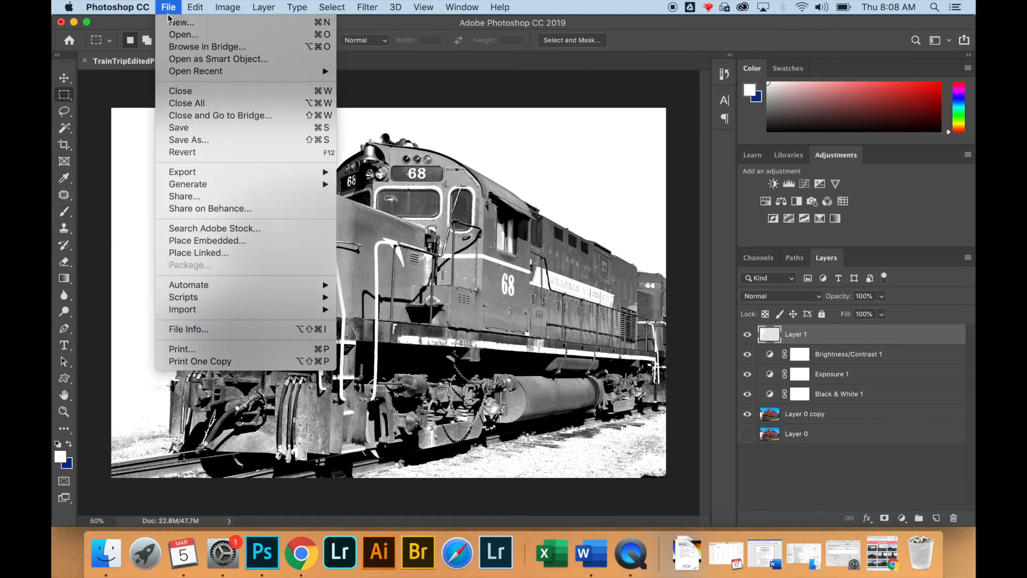
Step: Start saving the picture under a new name, with JPEG as the format and Desktop as the destination
left_click(196, 145)
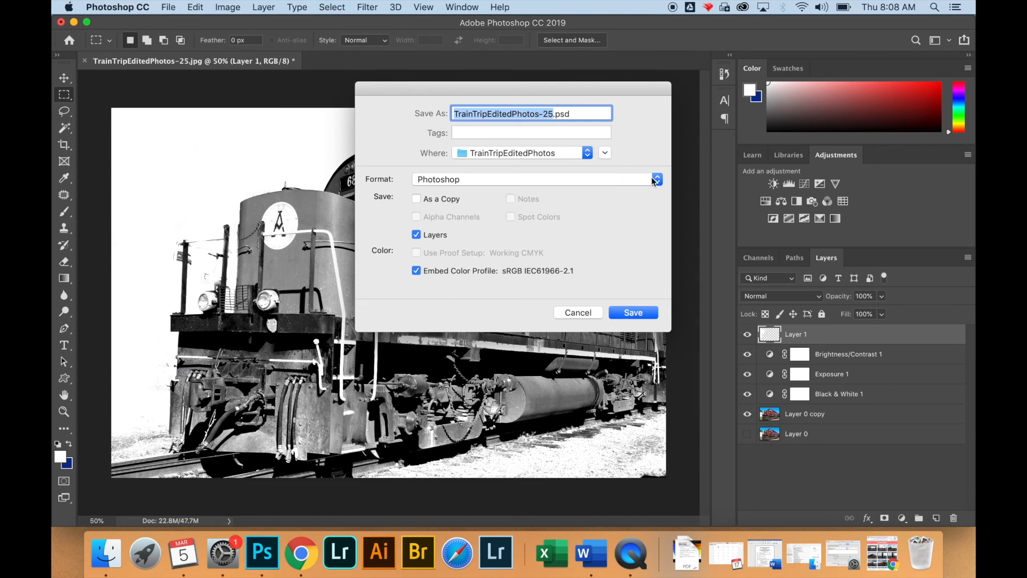
left_click(634, 179)
left_click(637, 260)
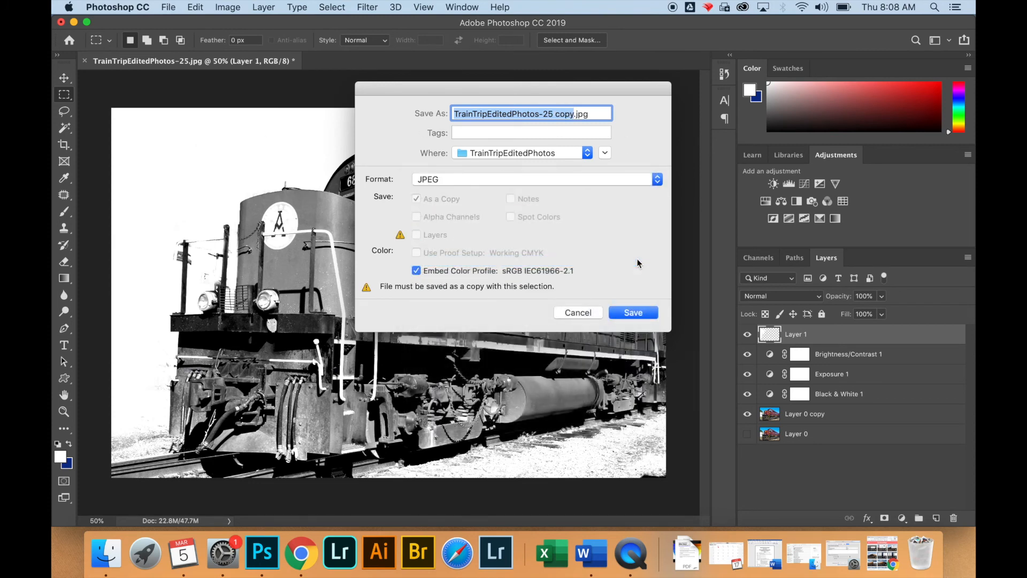
left_click(585, 153)
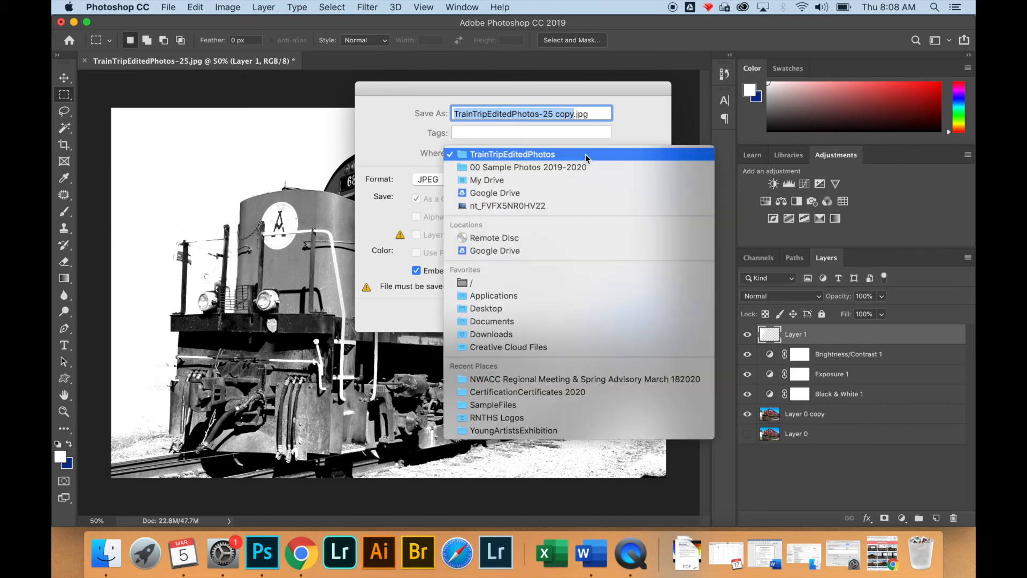
left_click(543, 310)
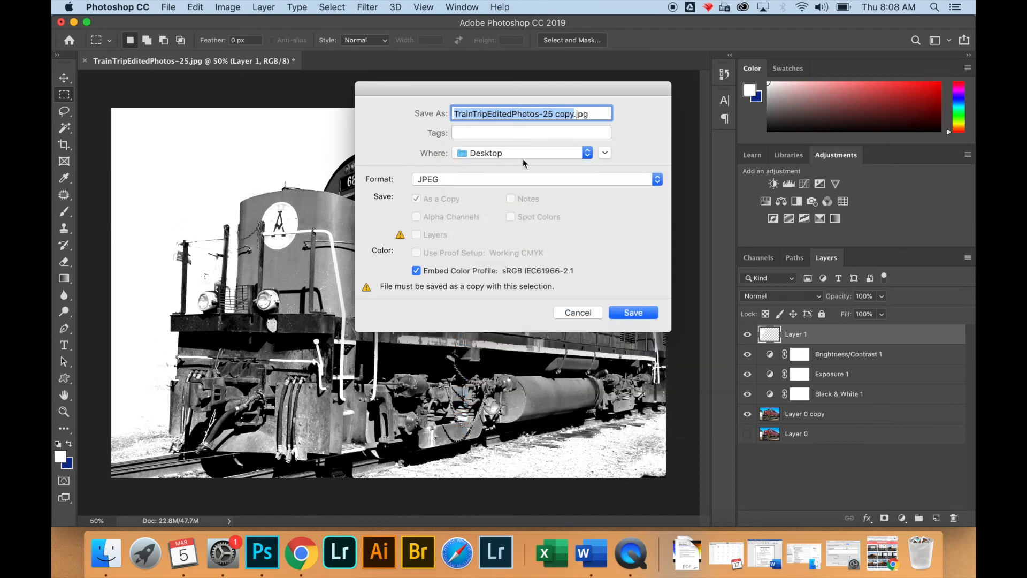
Step: Name the JPEG copy TrainTripEditedHighKey.jpg and save it with the offered JPEG options
left_click(542, 113)
left_click_drag(574, 113, 512, 113)
key("BackSpace")
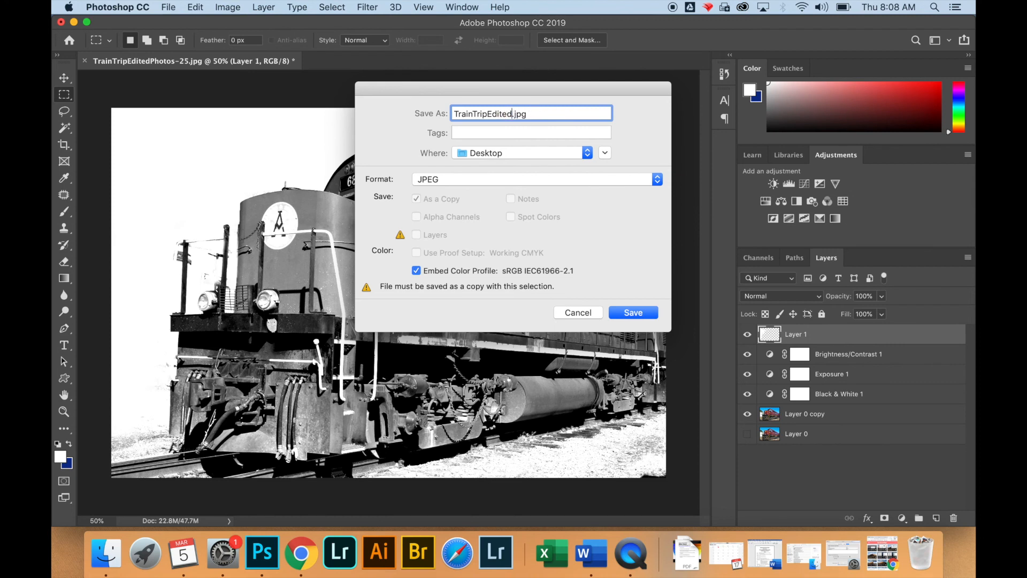
type("HighKey")
left_click(634, 314)
left_click(592, 138)
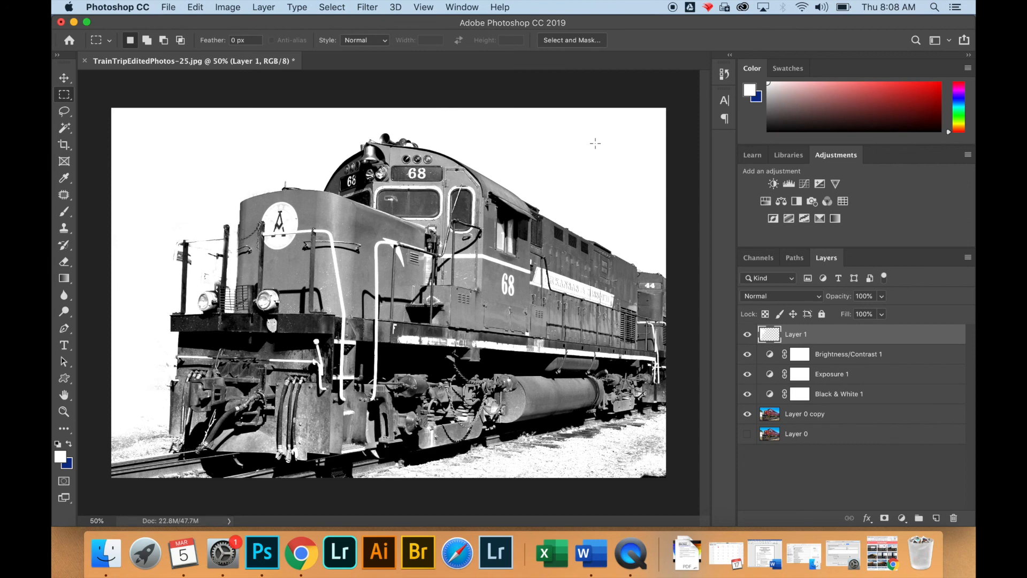
Step: Close the TrainTripEditedPhotos-25.jpg document and choose to save its changes
left_click(85, 61)
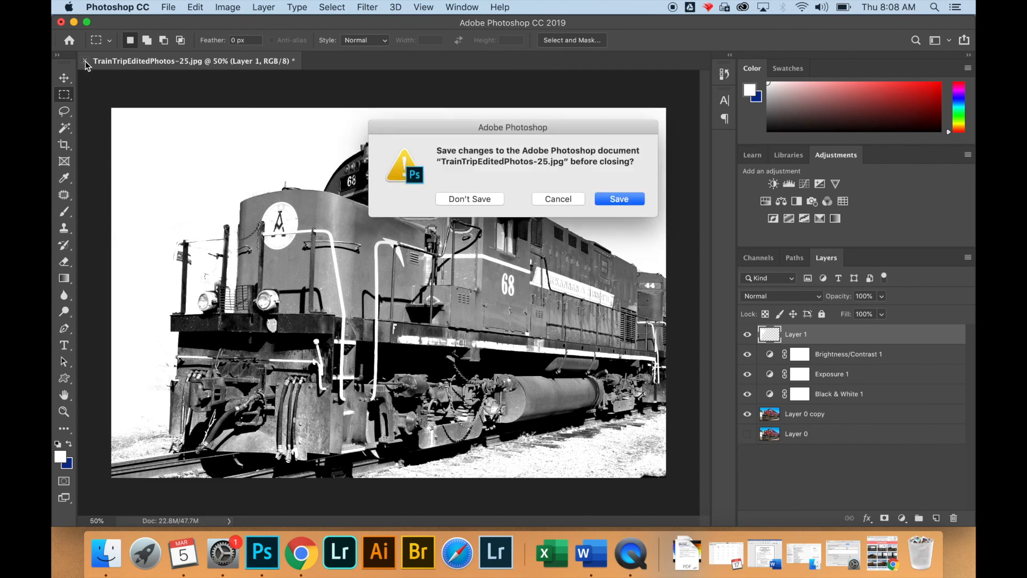
left_click(624, 199)
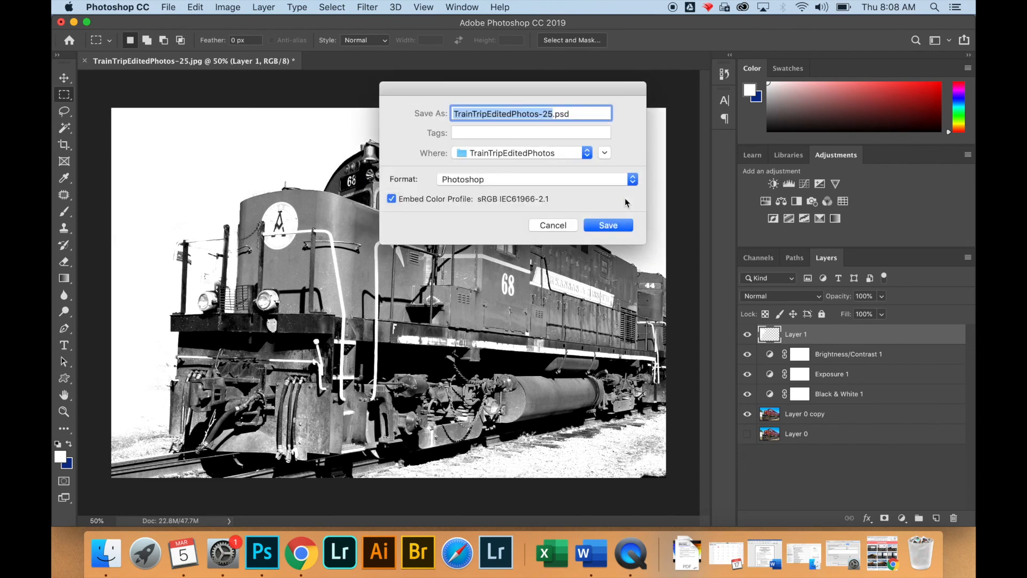